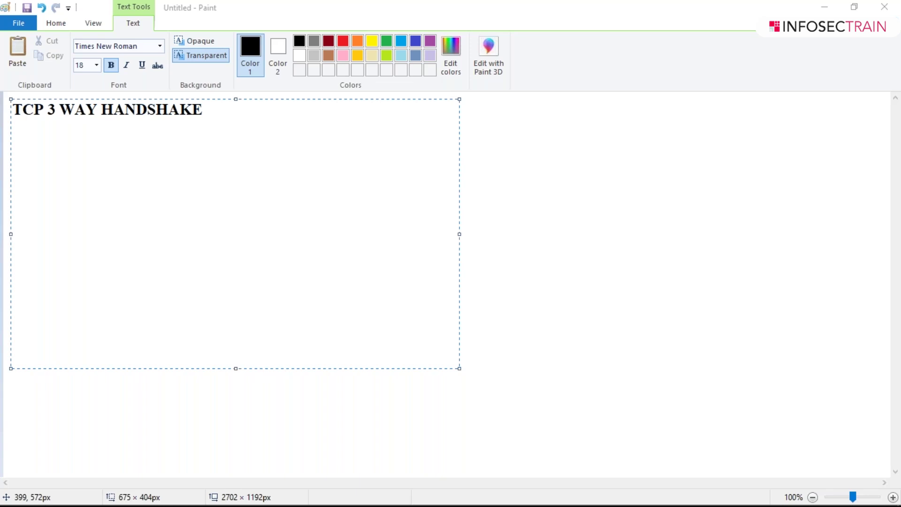
Continue typing the bold Times New Roman title 'TCP 3 WAY HANDSHAKE'.
{"action": "left_click", "coordinate": [205, 109]}
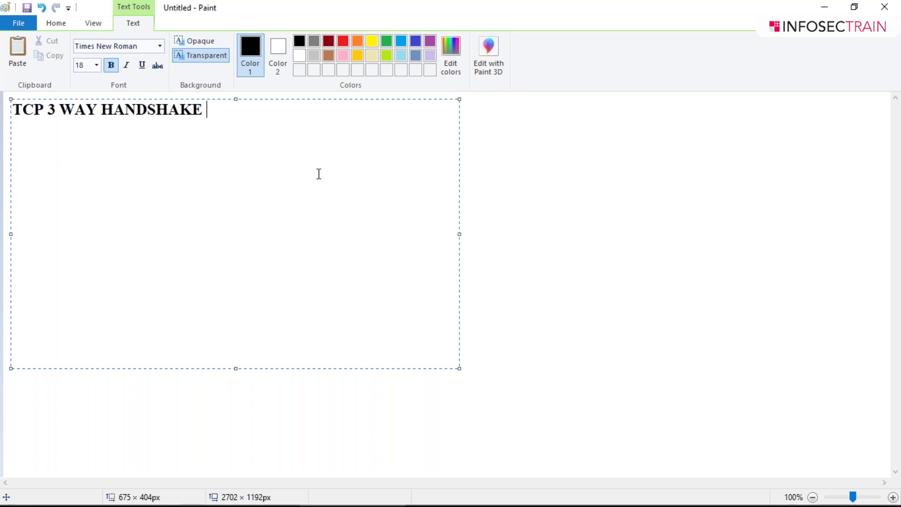
Commit the title and draw two circles side by side below it.
{"action": "left_click", "coordinate": [567, 159]}
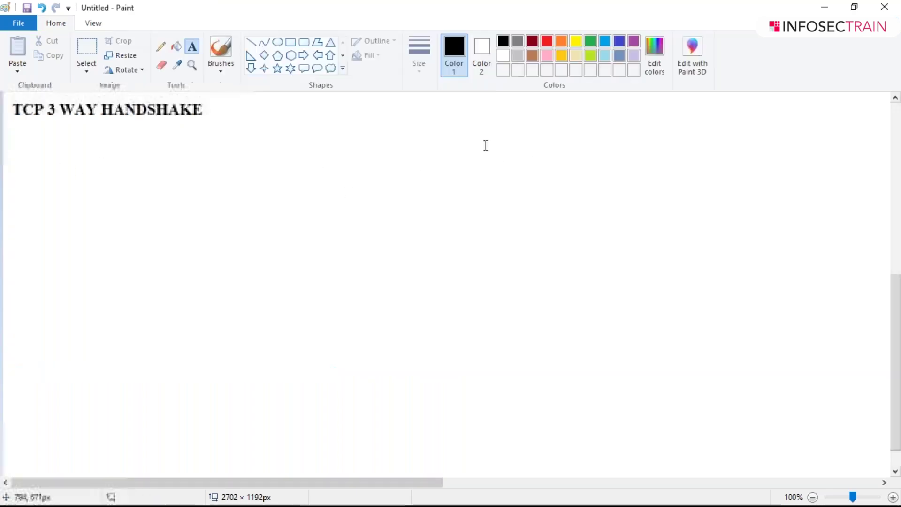
{"action": "left_click", "coordinate": [277, 42]}
{"action": "left_click_drag", "start_coordinate": [45, 184], "coordinate": [111, 252]}
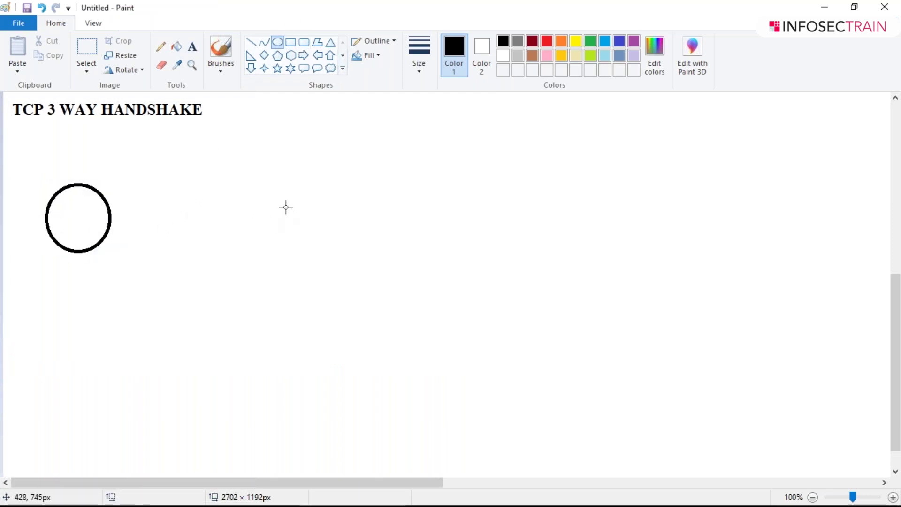
{"action": "left_click_drag", "start_coordinate": [276, 182], "coordinate": [334, 248]}
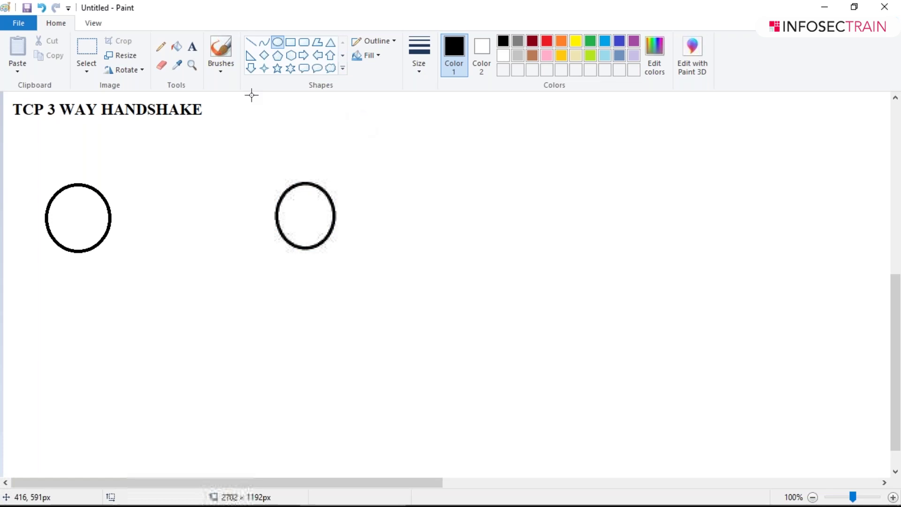
Pencil the letters A and G into the circles and an arrow from A to G.
{"action": "left_click", "coordinate": [161, 46]}
{"action": "mouse_move", "coordinate": [64, 231]}
{"action": "left_mouse_down"}
{"action": "mouse_move", "coordinate": [89, 225]}
{"action": "mouse_move", "coordinate": [89, 213]}
{"action": "left_mouse_up"}
{"action": "left_click_drag", "start_coordinate": [307, 204], "coordinate": [320, 228]}
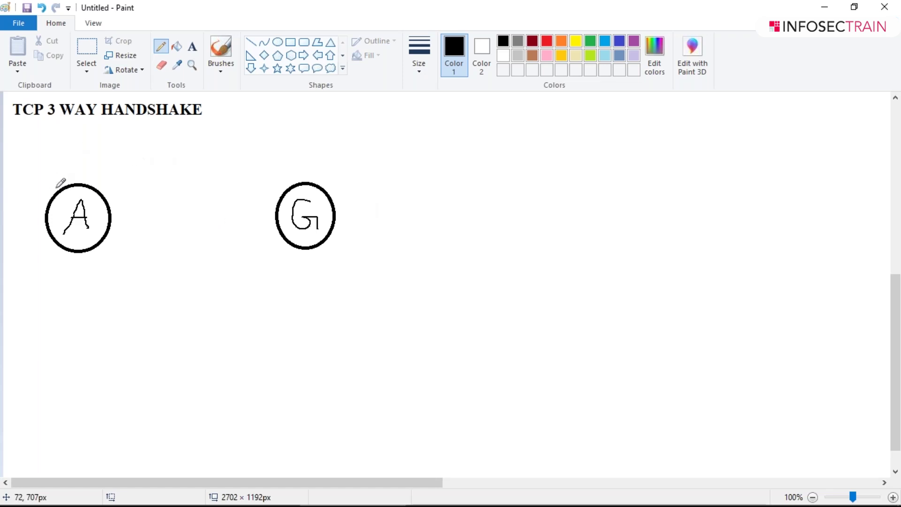
{"action": "mouse_move", "coordinate": [71, 183]}
{"action": "left_mouse_down"}
{"action": "mouse_move", "coordinate": [161, 165]}
{"action": "mouse_move", "coordinate": [287, 181]}
{"action": "mouse_move", "coordinate": [273, 187]}
{"action": "left_mouse_up"}
Label the A-to-G arrow 'SYN' with a text box above it.
{"action": "left_click", "coordinate": [193, 48]}
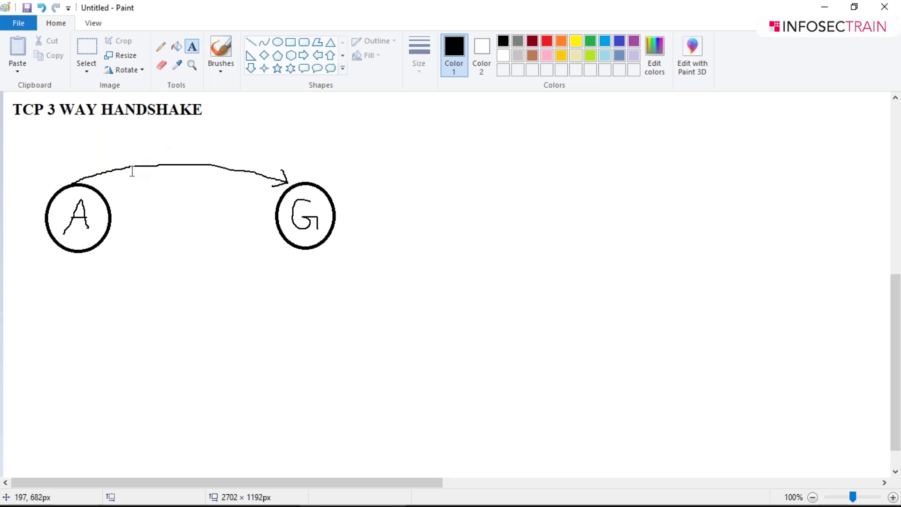
{"action": "left_click", "coordinate": [150, 151]}
{"action": "type", "text": "SY"}
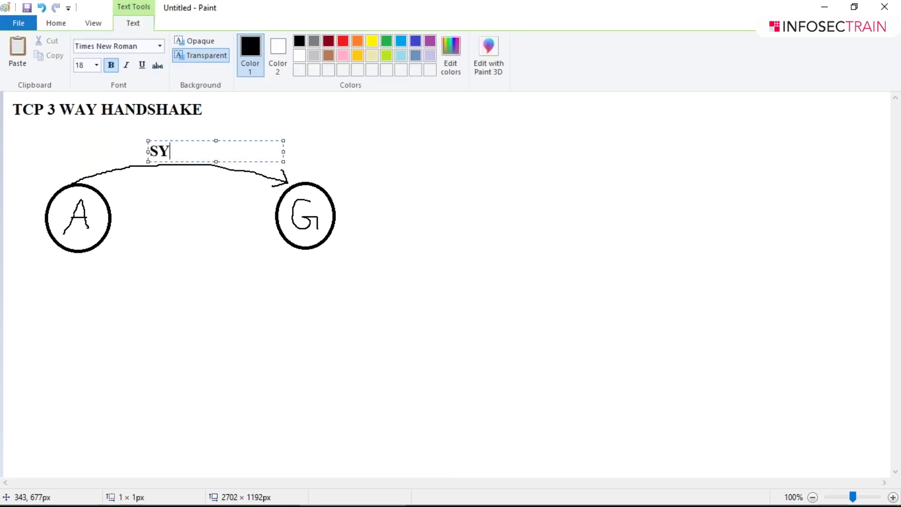
{"action": "type", "text": "N"}
{"action": "left_click_drag", "start_coordinate": [170, 150], "coordinate": [136, 149]}
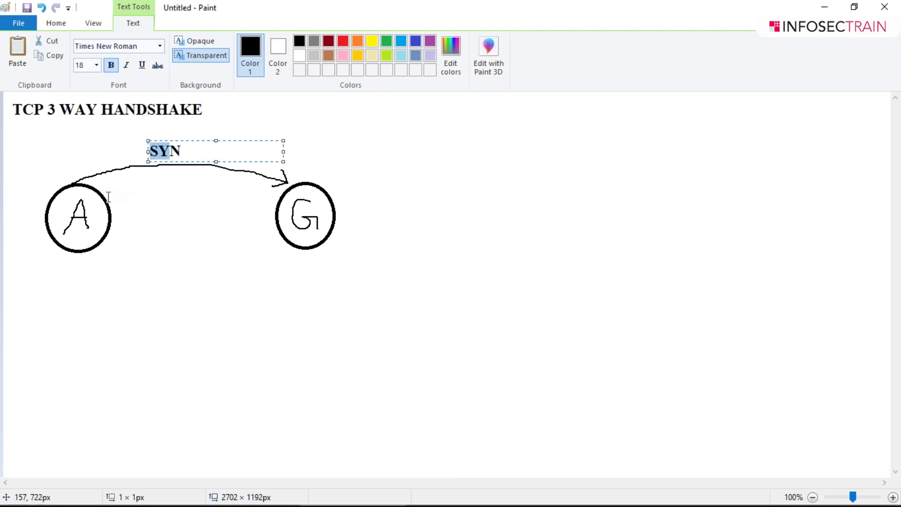
{"action": "left_click", "coordinate": [142, 213]}
Pencil a return arrow from circle G back to circle A.
{"action": "left_click", "coordinate": [161, 46]}
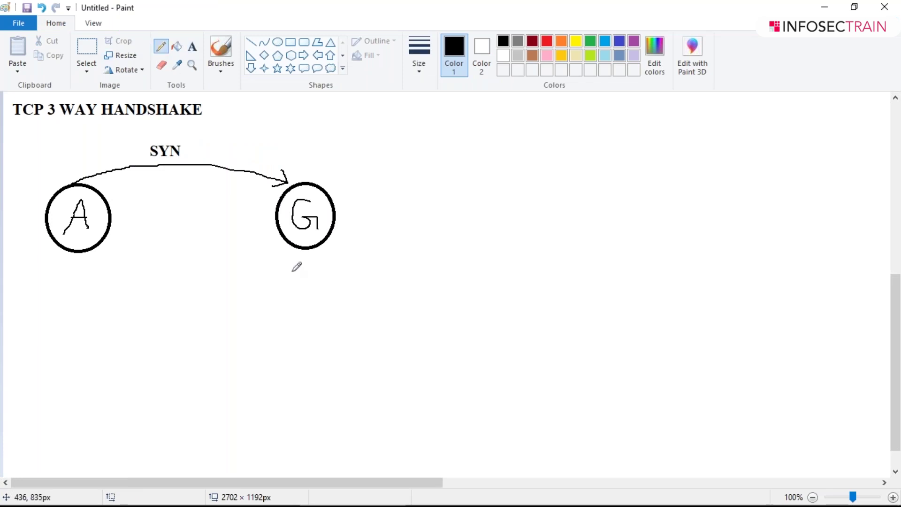
{"action": "mouse_move", "coordinate": [276, 221]}
{"action": "left_mouse_down"}
{"action": "mouse_move", "coordinate": [198, 205]}
{"action": "mouse_move", "coordinate": [113, 222]}
{"action": "mouse_move", "coordinate": [126, 214]}
{"action": "left_mouse_up"}
{"action": "left_click_drag", "start_coordinate": [114, 223], "coordinate": [131, 226]}
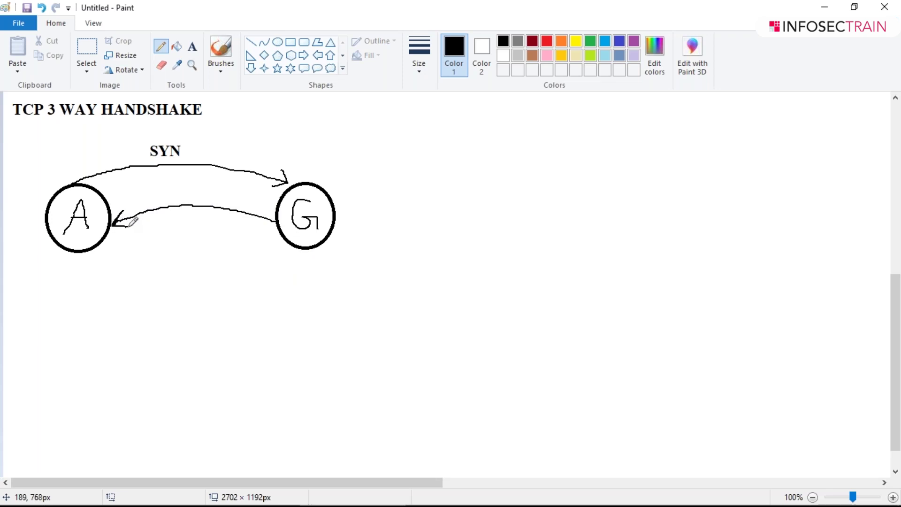
Label the return arrow 'SYN/ACK' between the two arrows.
{"action": "left_click", "coordinate": [191, 46]}
{"action": "left_click", "coordinate": [149, 189]}
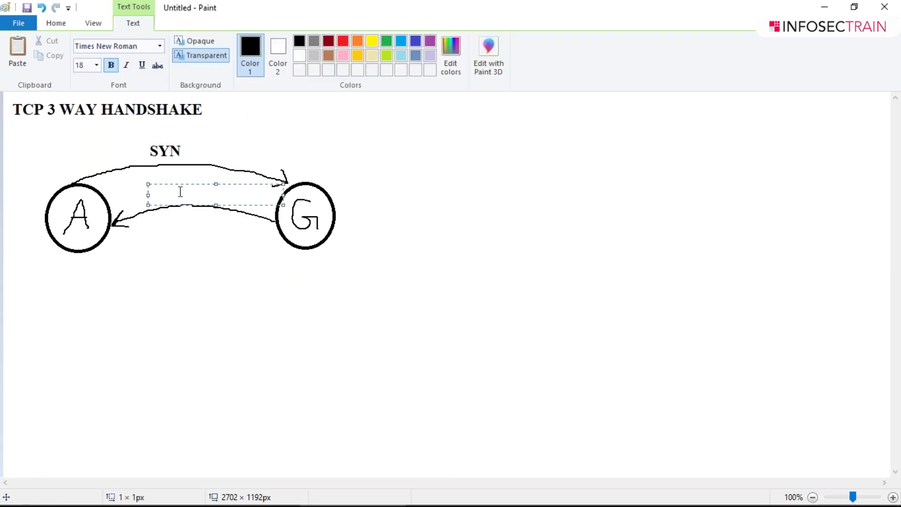
{"action": "type", "text": "SYN/"}
{"action": "type", "text": "ACK"}
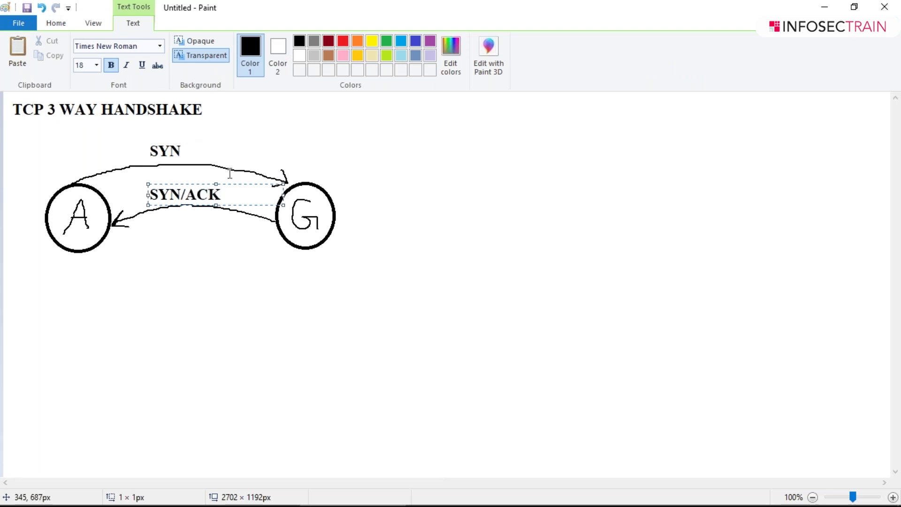
{"action": "left_click_drag", "start_coordinate": [221, 195], "coordinate": [149, 197]}
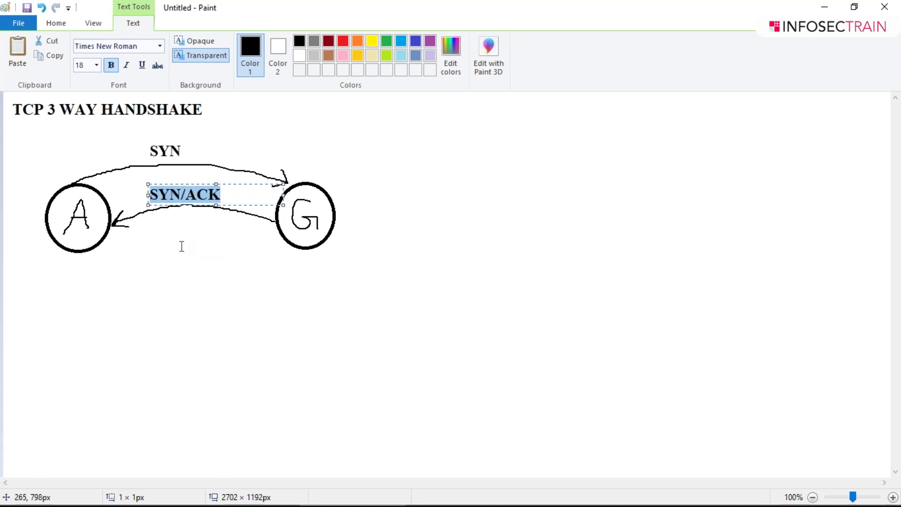
{"action": "left_click", "coordinate": [217, 226]}
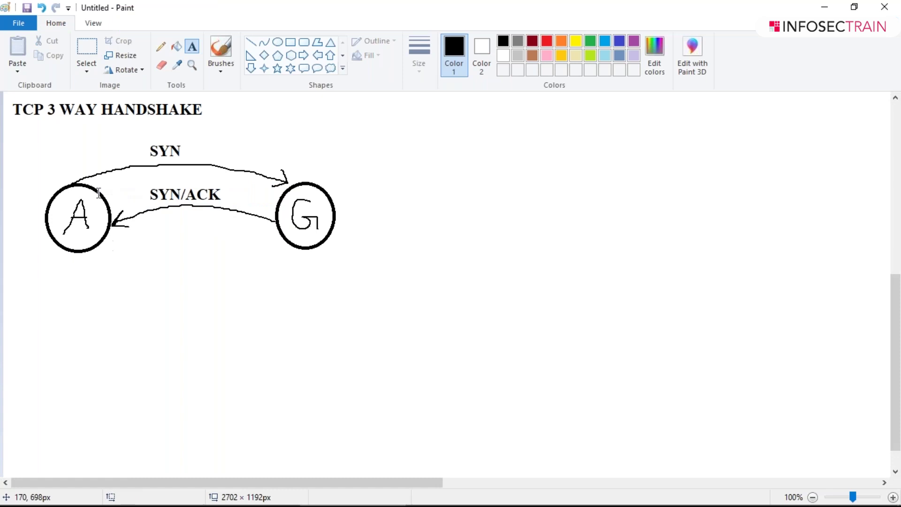
Draw a third arrow beneath the circles from A to G and label it 'ACK'.
{"action": "left_click", "coordinate": [161, 46]}
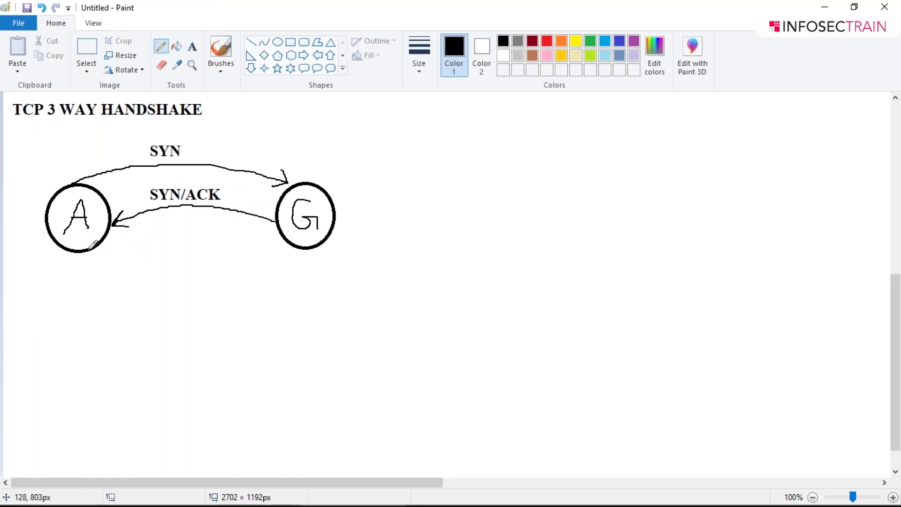
{"action": "mouse_move", "coordinate": [90, 250]}
{"action": "left_mouse_down"}
{"action": "mouse_move", "coordinate": [108, 258]}
{"action": "mouse_move", "coordinate": [274, 239]}
{"action": "mouse_move", "coordinate": [271, 255]}
{"action": "left_mouse_up"}
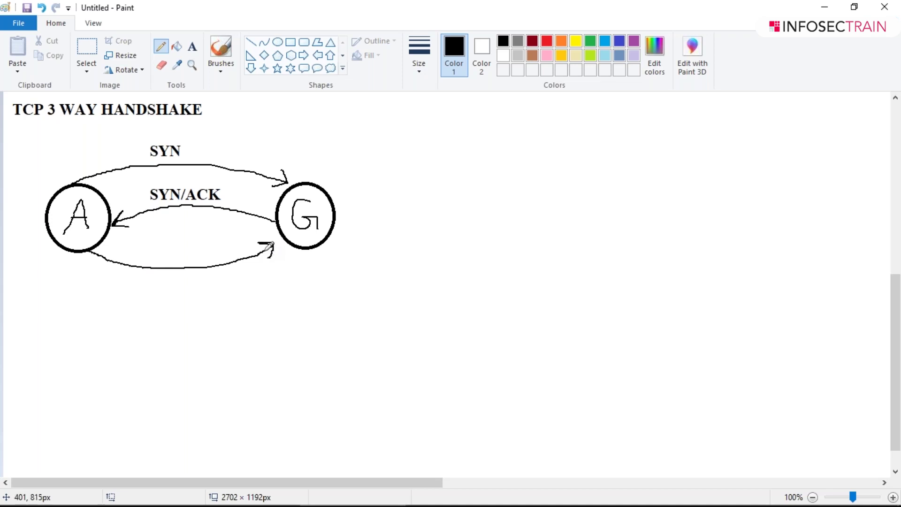
{"action": "left_click", "coordinate": [192, 47]}
{"action": "left_click", "coordinate": [142, 255]}
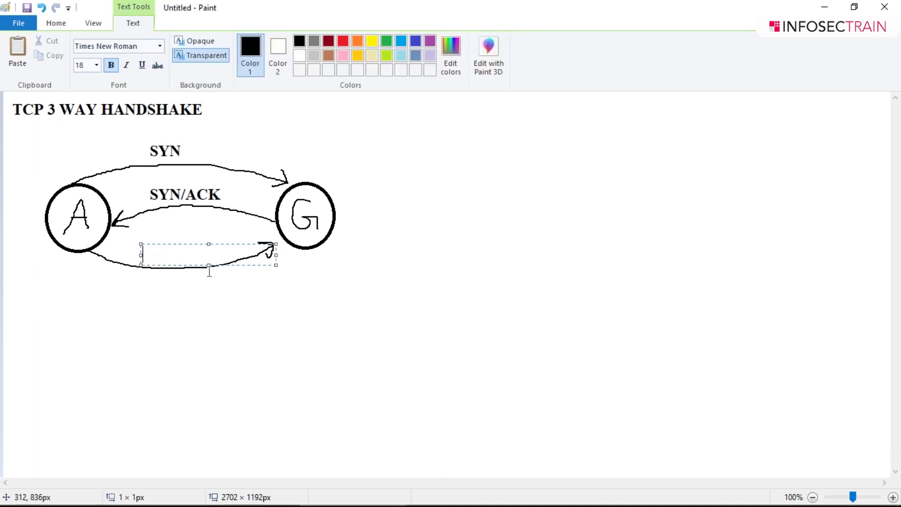
{"action": "type", "text": "ACK"}
{"action": "left_click", "coordinate": [191, 304]}
{"action": "left_click", "coordinate": [160, 47]}
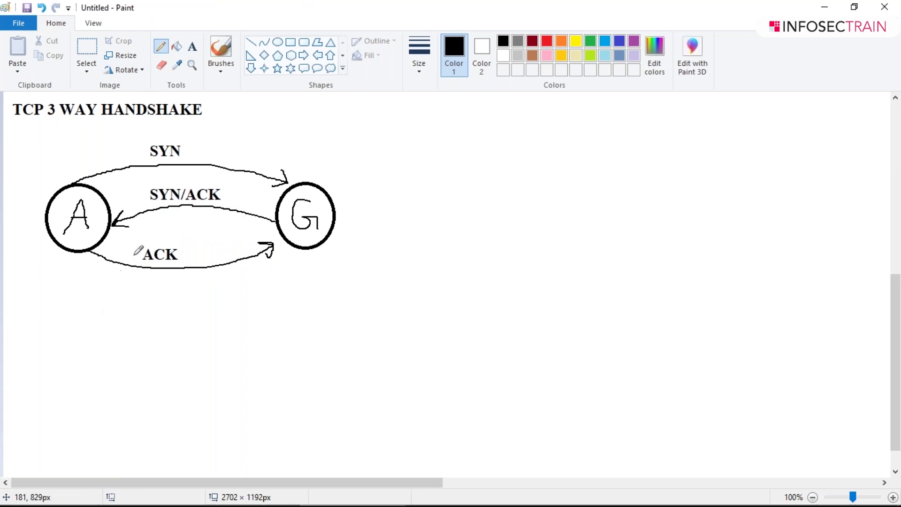
Draw two lower arrows from A and G, labelled 'client hello' / 'server hello' between them.
{"action": "mouse_move", "coordinate": [73, 252]}
{"action": "left_mouse_down"}
{"action": "mouse_move", "coordinate": [158, 310]}
{"action": "mouse_move", "coordinate": [148, 317]}
{"action": "left_mouse_up"}
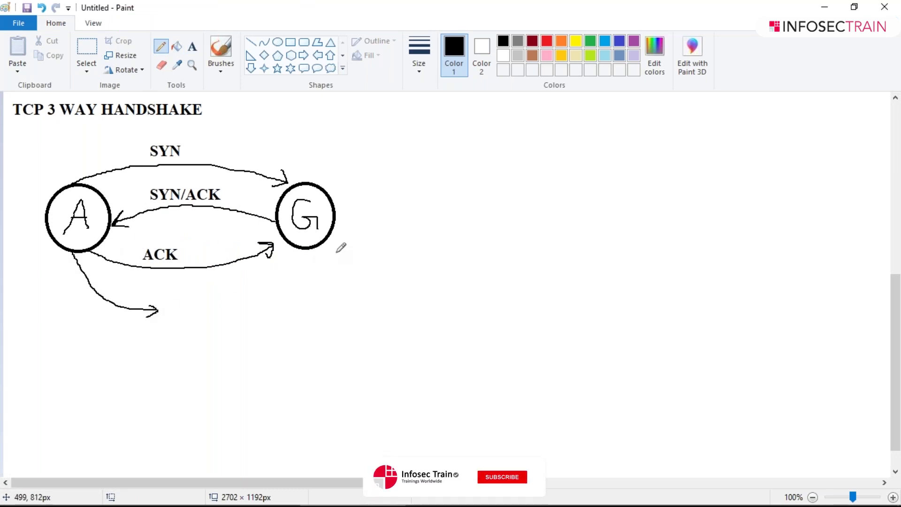
{"action": "mouse_move", "coordinate": [330, 230]}
{"action": "left_mouse_down"}
{"action": "mouse_move", "coordinate": [242, 322]}
{"action": "mouse_move", "coordinate": [231, 321]}
{"action": "mouse_move", "coordinate": [242, 324]}
{"action": "left_mouse_up"}
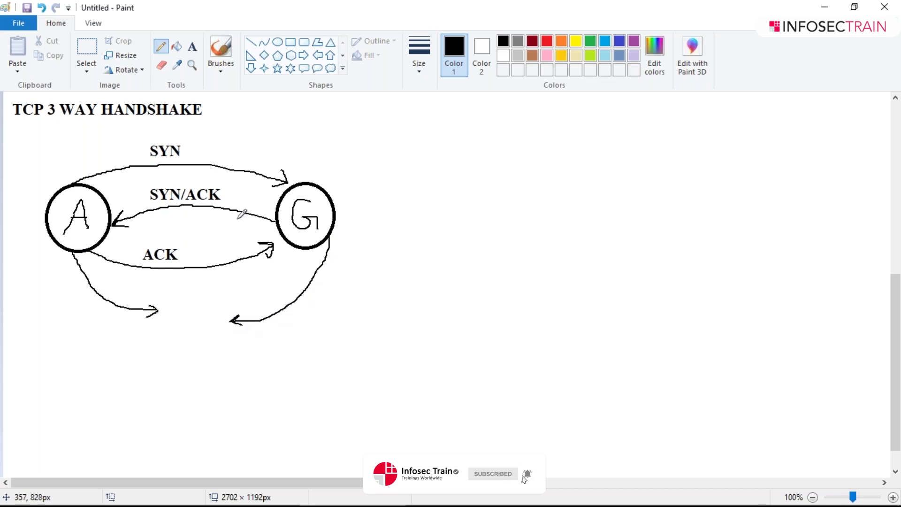
{"action": "left_click", "coordinate": [197, 46]}
{"action": "left_click", "coordinate": [161, 296]}
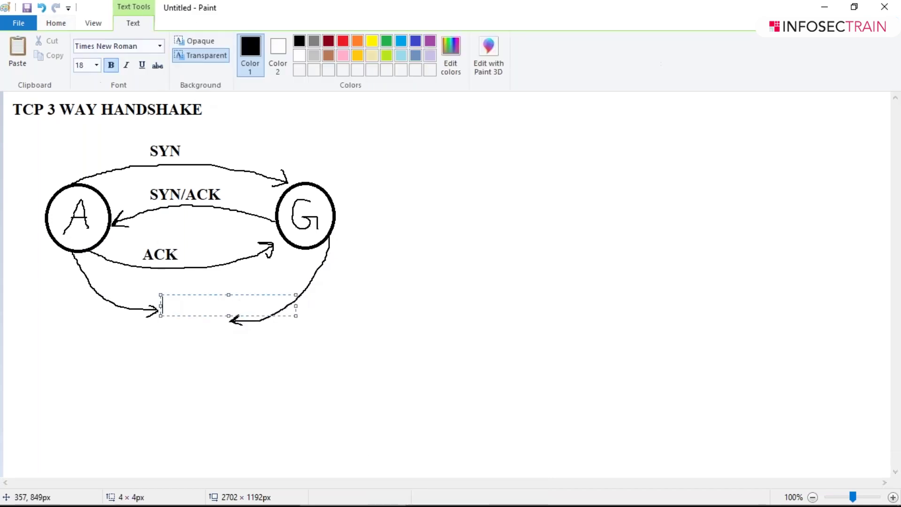
{"action": "type", "text": "cli"}
{"action": "type", "text": "ent h"}
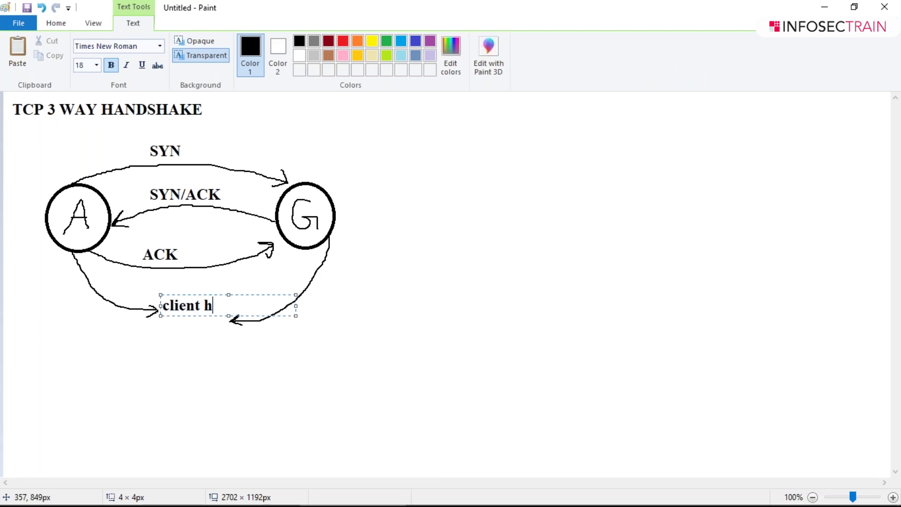
{"action": "type", "text": "ello"}
{"action": "key", "text": "Return"}
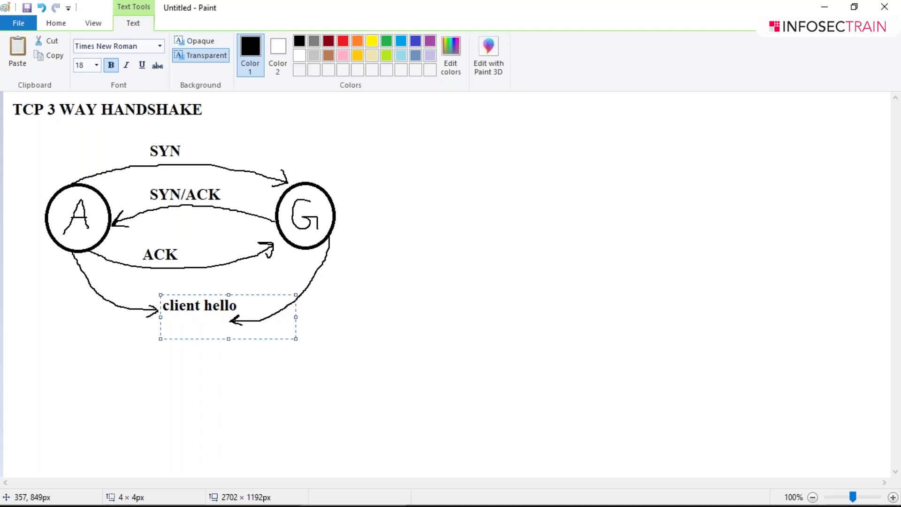
{"action": "type", "text": "server "}
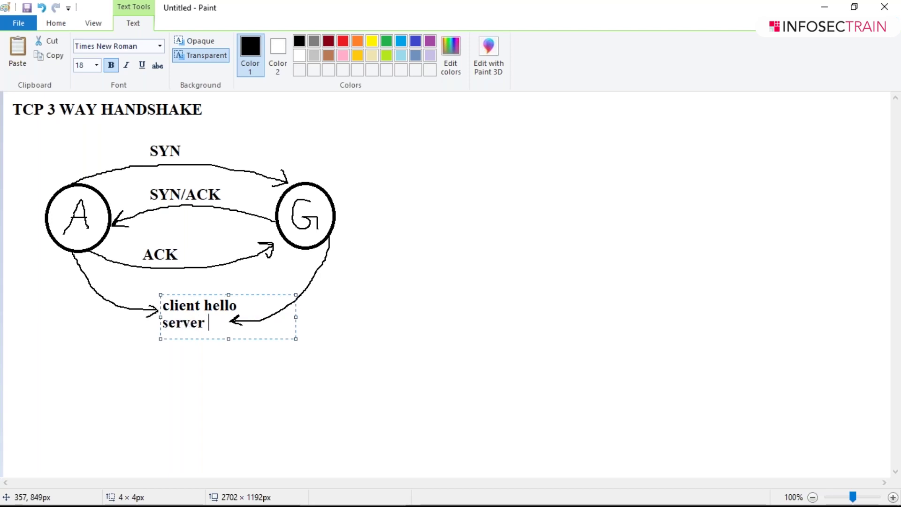
{"action": "type", "text": "hello"}
{"action": "left_click_drag", "start_coordinate": [210, 294], "coordinate": [202, 291]}
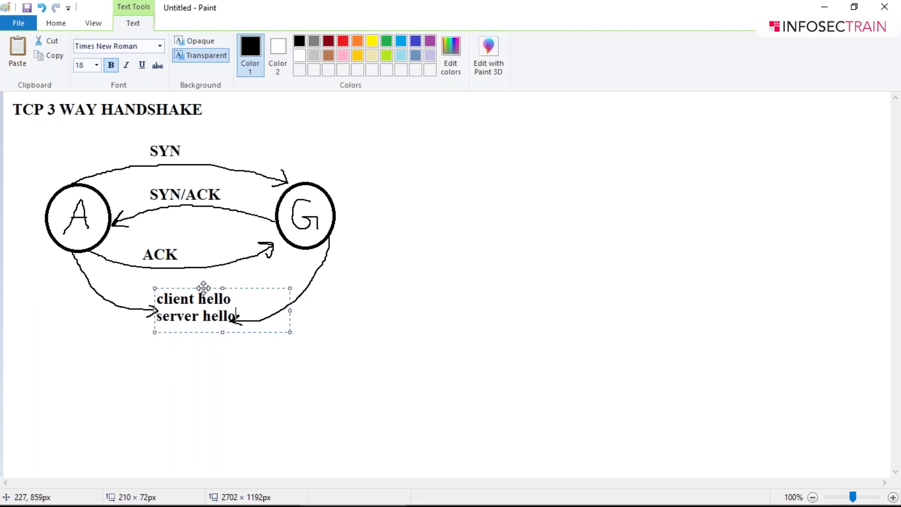
{"action": "left_click", "coordinate": [243, 359]}
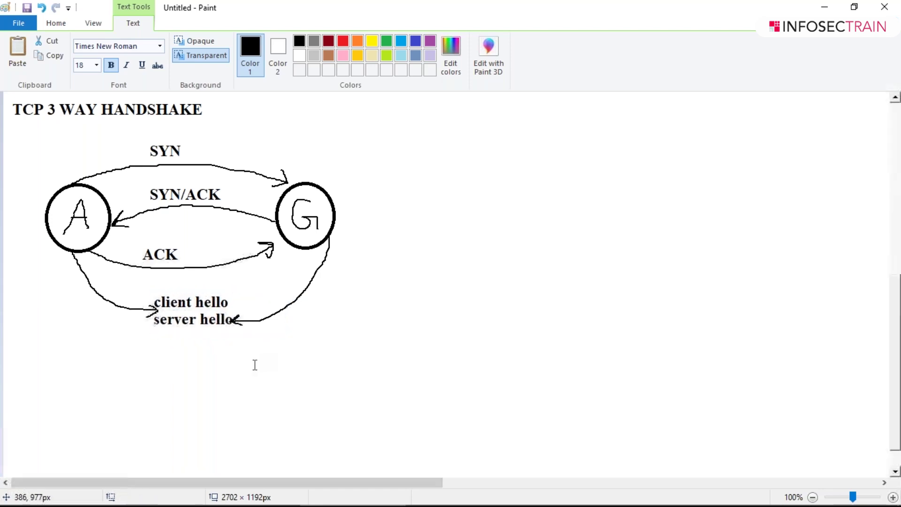
Pencil long curved arrows from circles A and G converging below the diagram.
{"action": "left_click", "coordinate": [164, 47]}
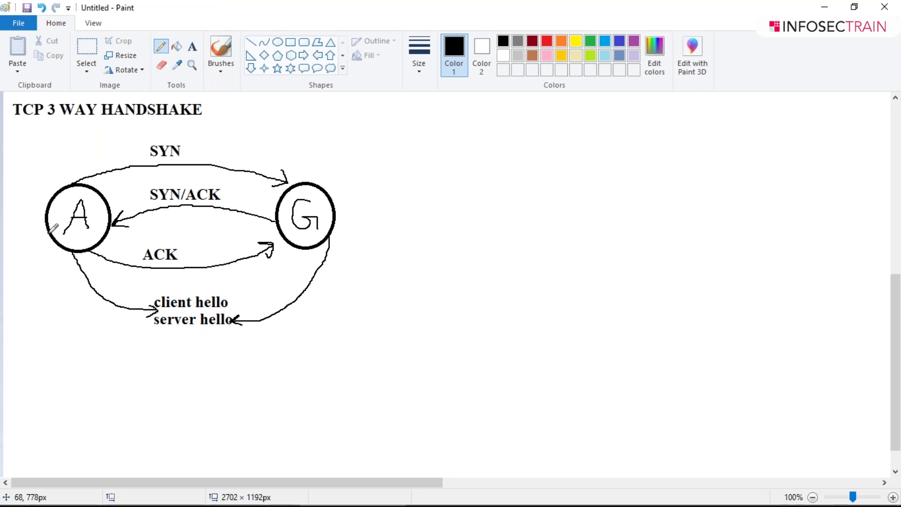
{"action": "mouse_move", "coordinate": [49, 230]}
{"action": "left_mouse_down"}
{"action": "mouse_move", "coordinate": [166, 363]}
{"action": "mouse_move", "coordinate": [160, 369]}
{"action": "left_mouse_up"}
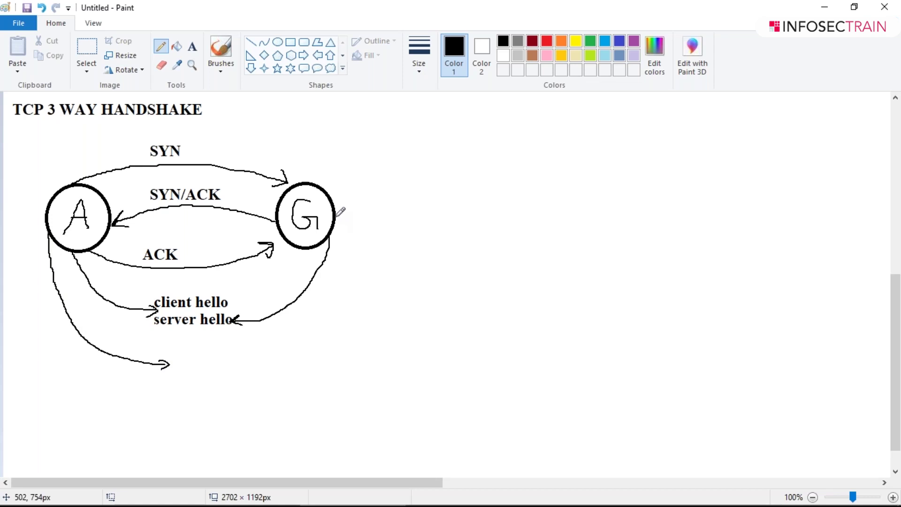
{"action": "mouse_move", "coordinate": [336, 219]}
{"action": "left_mouse_down"}
{"action": "mouse_move", "coordinate": [193, 363]}
{"action": "mouse_move", "coordinate": [206, 371]}
{"action": "left_mouse_up"}
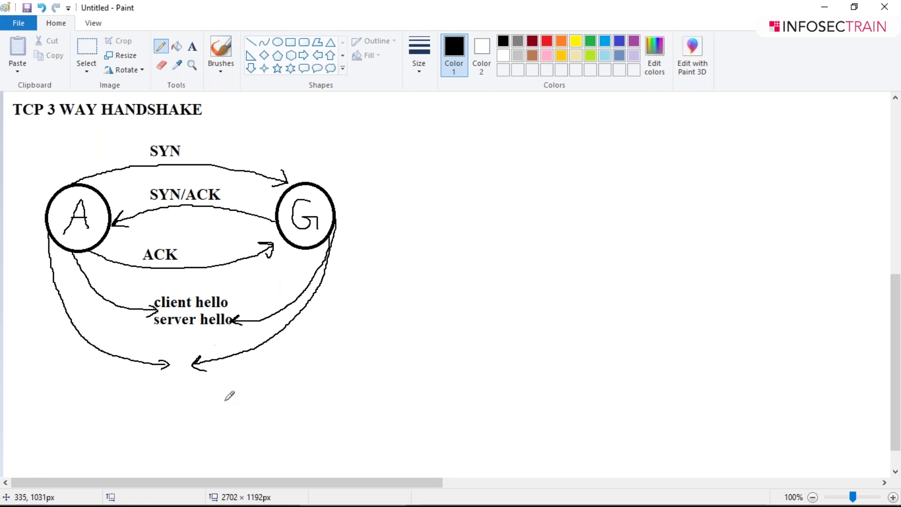
Add a 'security' text label where the two lowest arrows converge.
{"action": "left_click", "coordinate": [192, 49]}
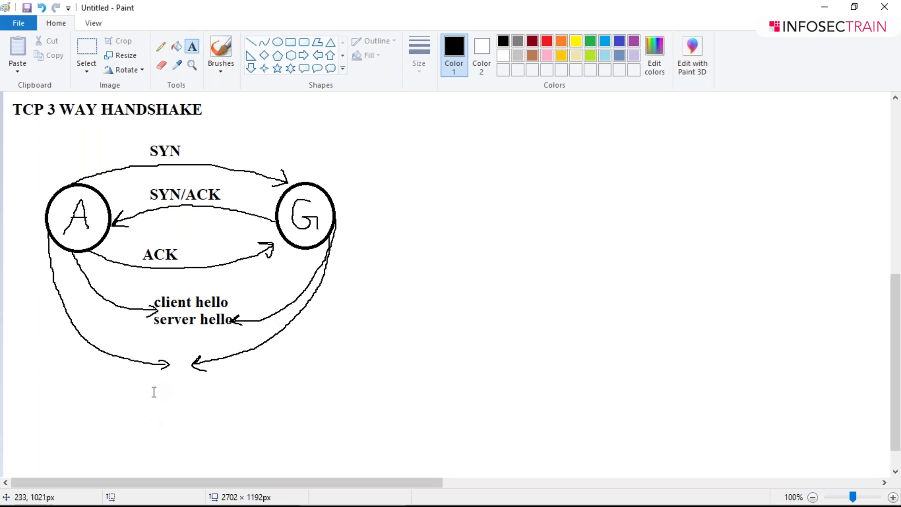
{"action": "left_click_drag", "start_coordinate": [139, 368], "coordinate": [310, 412]}
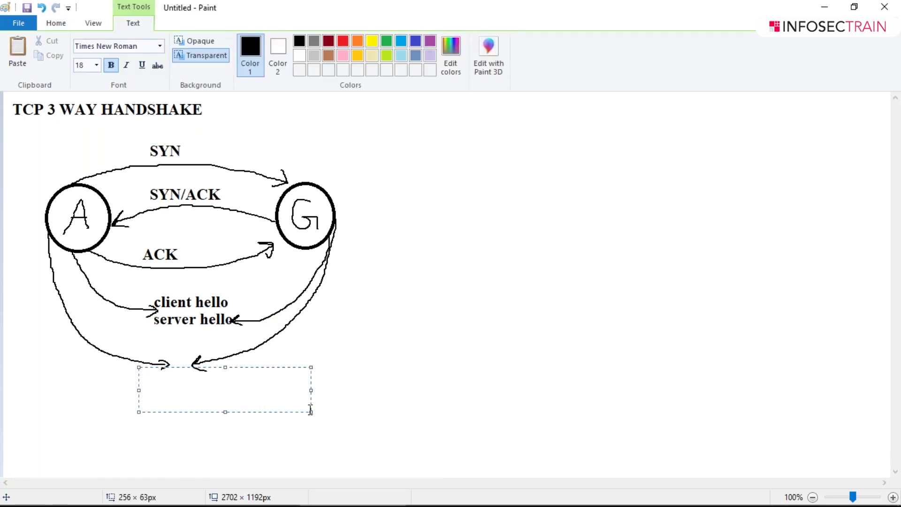
{"action": "type", "text": "secu"}
{"action": "type", "text": "r"}
{"action": "type", "text": "ity"}
{"action": "left_click", "coordinate": [186, 381]}
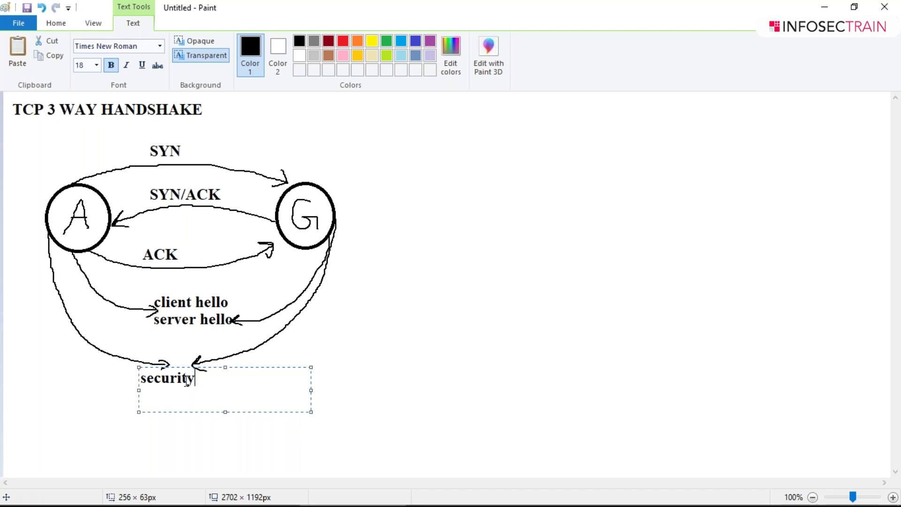
{"action": "double_click", "coordinate": [187, 381]}
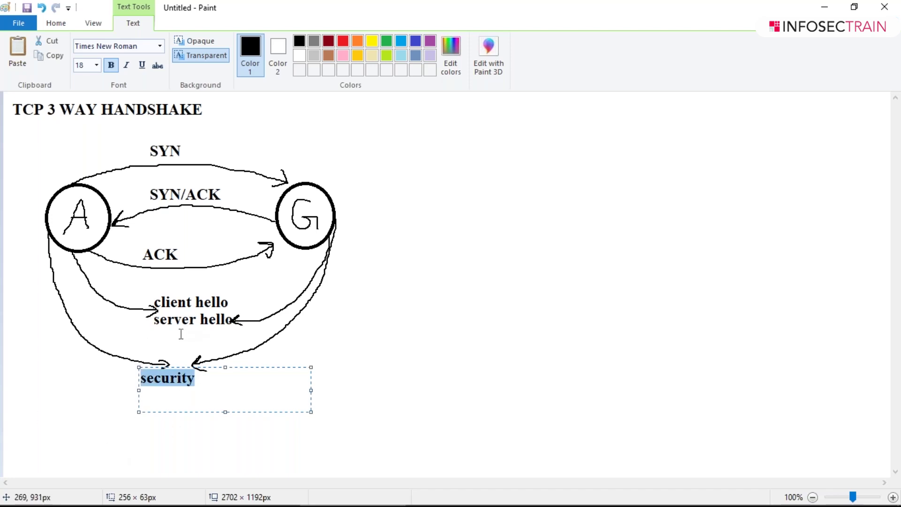
{"action": "left_click", "coordinate": [180, 336]}
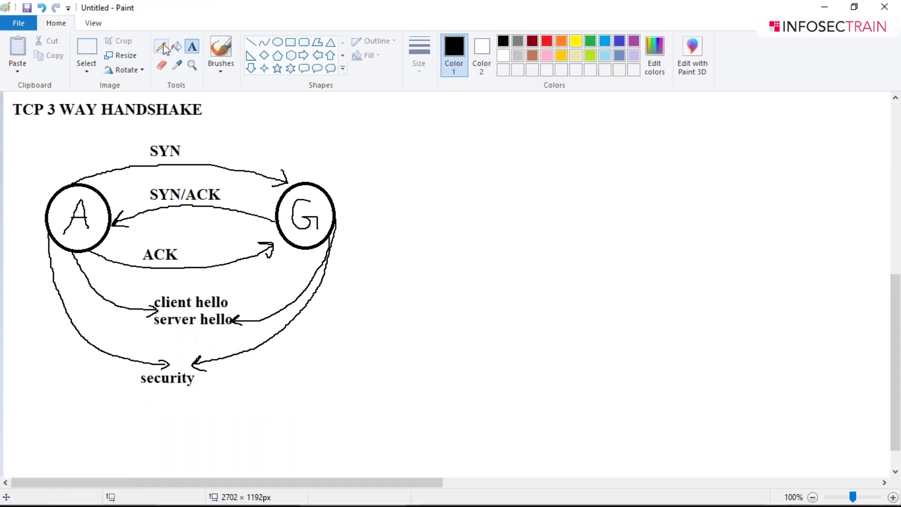
Pencil short horizontal strokes underneath the 'security' label.
{"action": "left_click", "coordinate": [161, 46]}
{"action": "mouse_move", "coordinate": [141, 399]}
{"action": "left_mouse_down"}
{"action": "mouse_move", "coordinate": [211, 391]}
{"action": "mouse_move", "coordinate": [169, 407]}
{"action": "mouse_move", "coordinate": [209, 402]}
{"action": "left_mouse_up"}
{"action": "left_click_drag", "start_coordinate": [150, 418], "coordinate": [209, 413]}
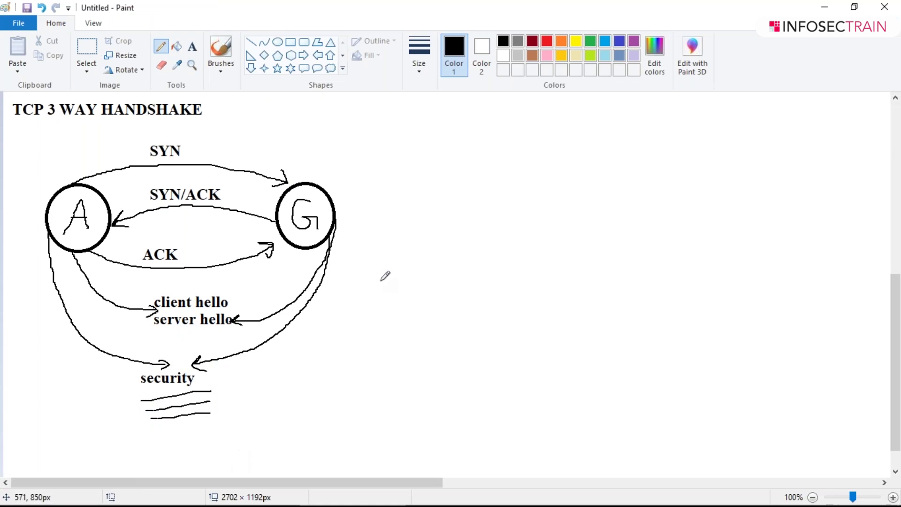
In a text area right of the diagram, write '6 main flags', a blank line, then syn, ack, fin, rst.
{"action": "left_click", "coordinate": [192, 46]}
{"action": "left_click_drag", "start_coordinate": [355, 95], "coordinate": [608, 362]}
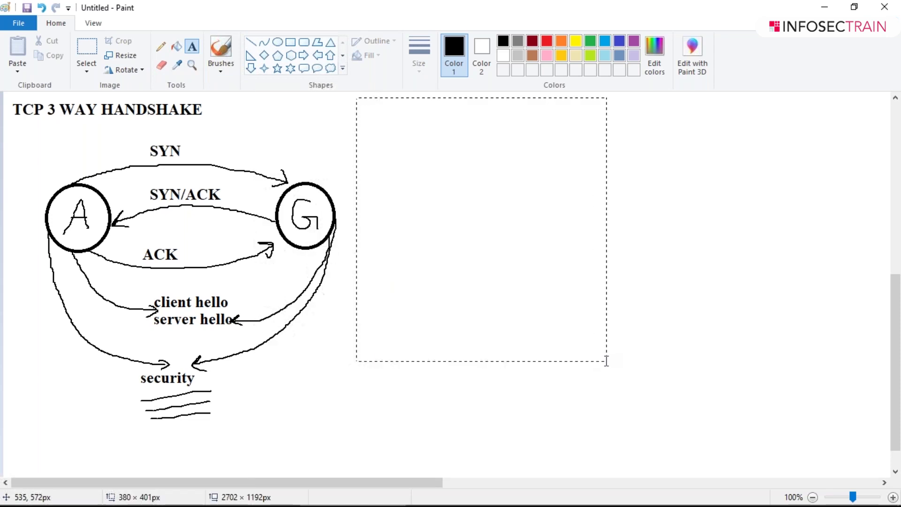
{"action": "type", "text": "6 "}
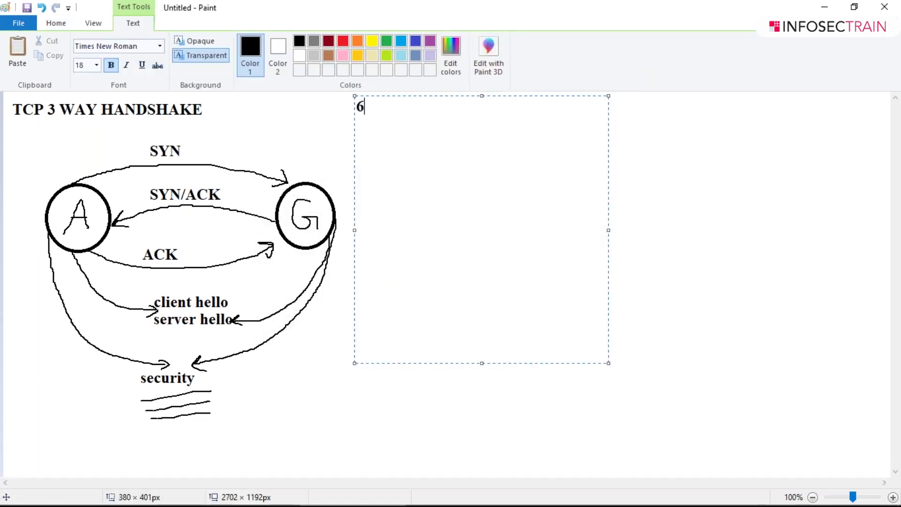
{"action": "type", "text": "main"}
{"action": "type", "text": " flags"}
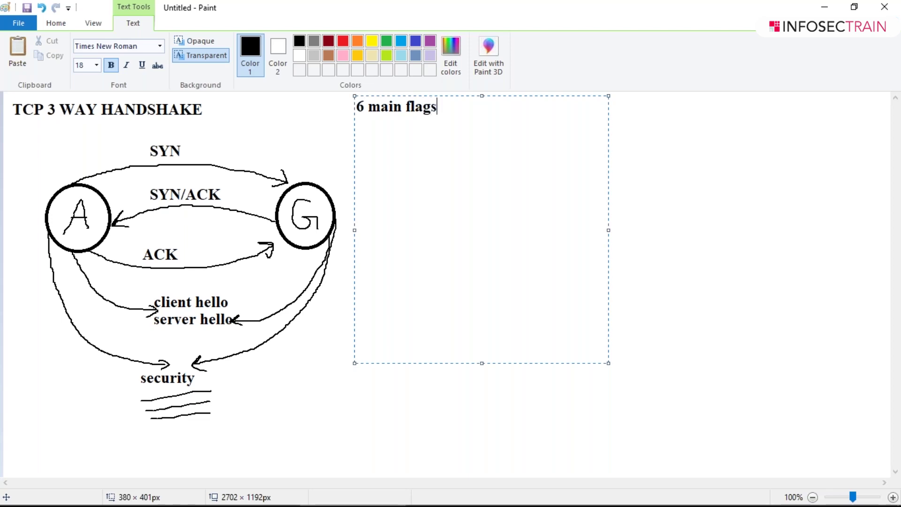
{"action": "key", "text": "Return"}
{"action": "key", "text": "Return"}
{"action": "type", "text": "yn"}
{"action": "key", "text": "Return"}
{"action": "type", "text": "ac"}
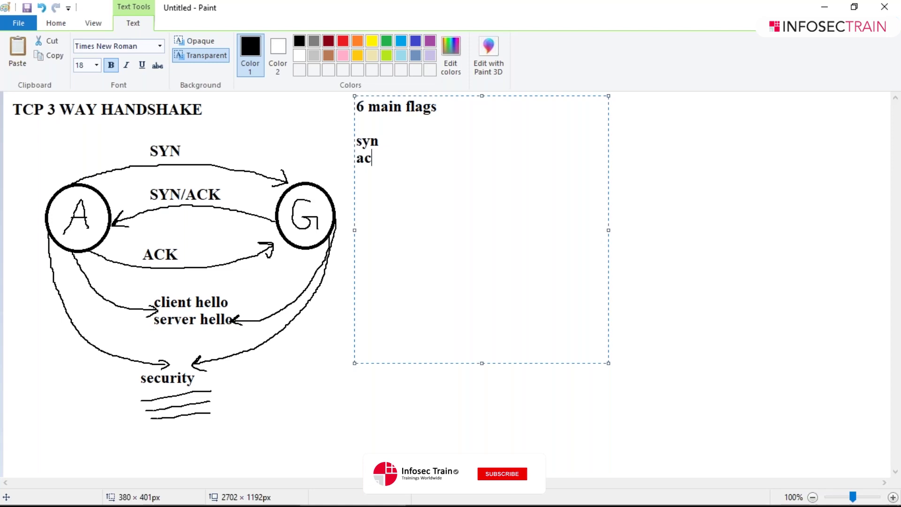
{"action": "type", "text": "k"}
{"action": "key", "text": "Return"}
{"action": "type", "text": "fin"}
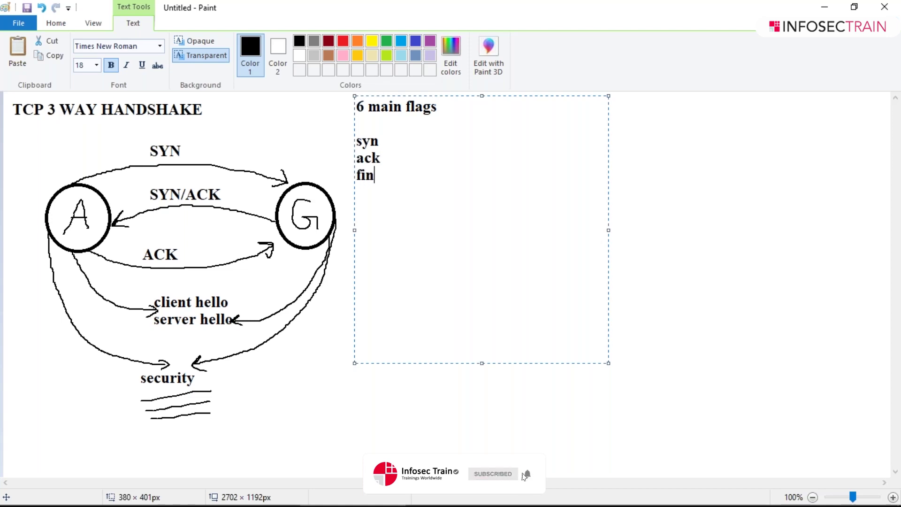
{"action": "key", "text": "Return"}
{"action": "type", "text": "rst"}
{"action": "key", "text": "Return"}
{"action": "type", "text": "ps"}
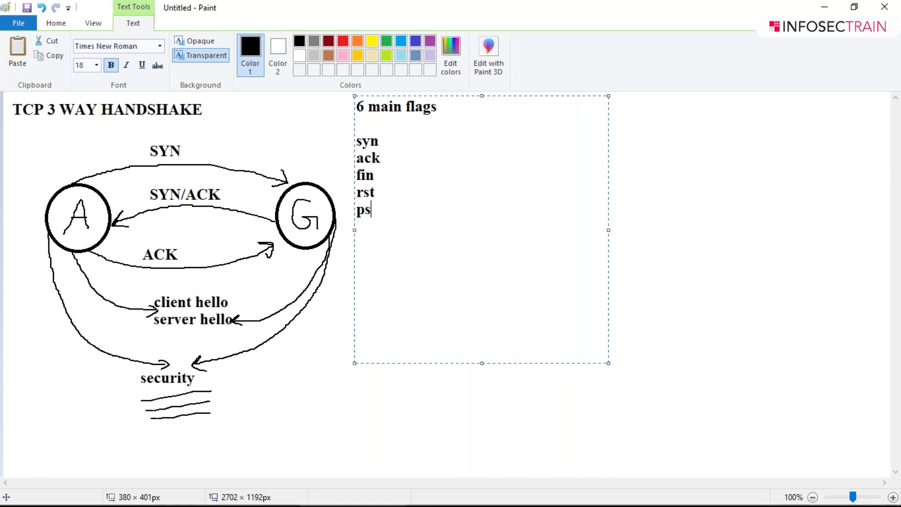
{"action": "type", "text": "h"}
{"action": "type", "text": "urg"}
{"action": "type", "text": " ur"}
{"action": "type", "text": "gent"}
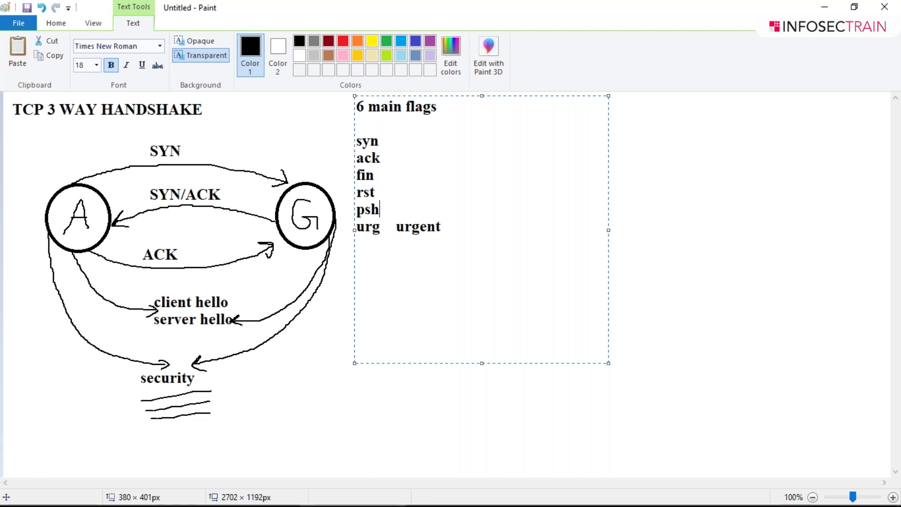
{"action": "type", "text": "pu"}
{"action": "type", "text": "sh"}
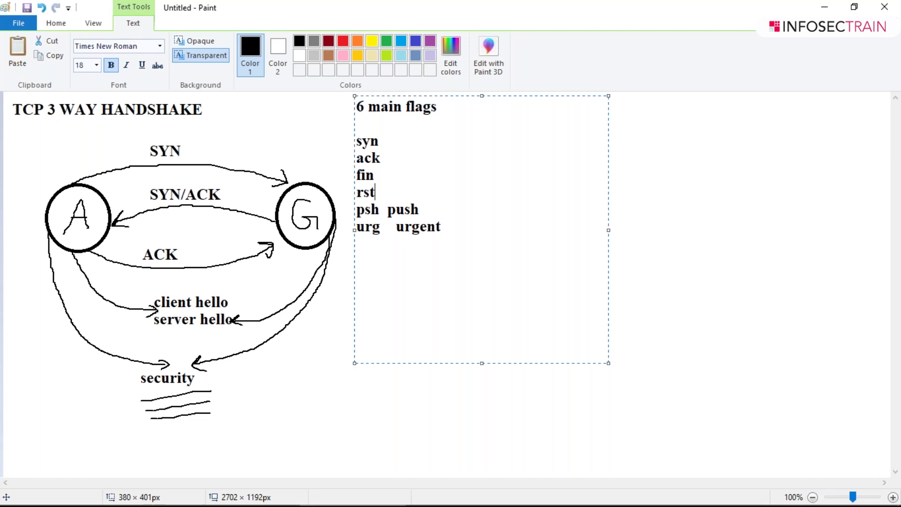
{"action": "type", "text": "  reset"}
{"action": "type", "text": "f"}
{"action": "type", "text": "ini"}
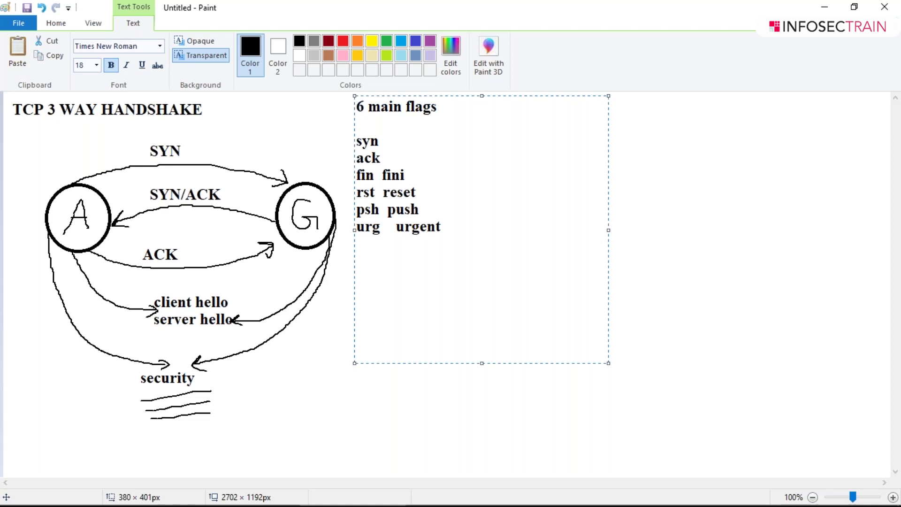
{"action": "type", "text": "h"}
Add each flag's full name, fixing the spacing before 'acknowledge' and 'finish'.
{"action": "key", "text": "Up"}
{"action": "type", "text": "ac"}
{"action": "type", "text": "knowl"}
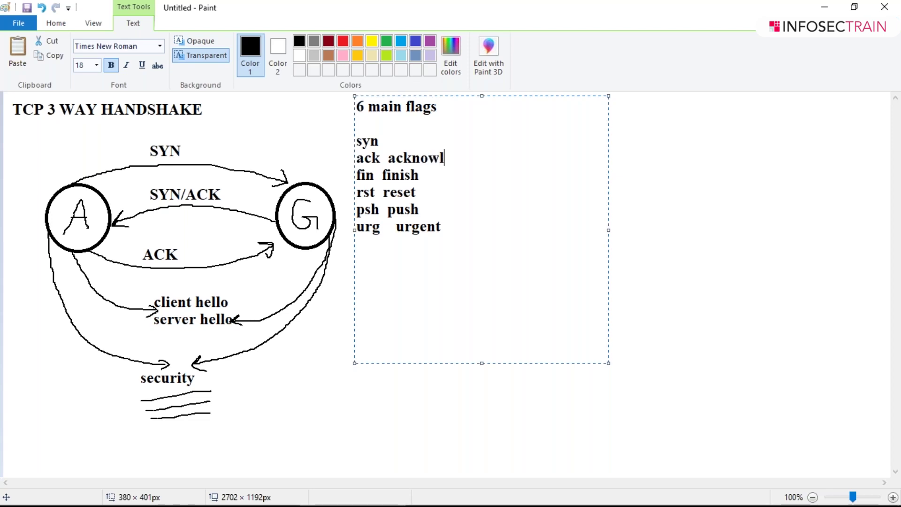
{"action": "type", "text": "e"}
{"action": "type", "text": "dge"}
{"action": "type", "text": " synch"}
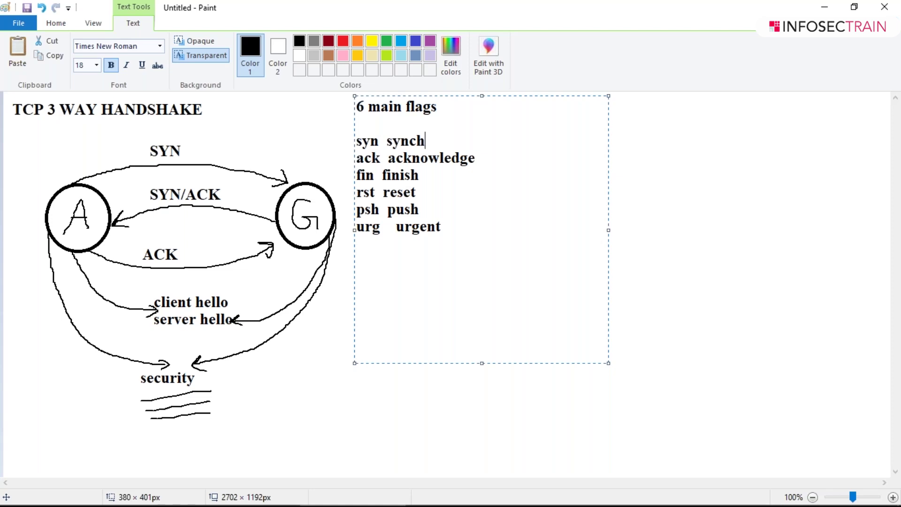
{"action": "type", "text": "ronous"}
{"action": "left_click", "coordinate": [385, 158]}
{"action": "key", "text": "Delete"}
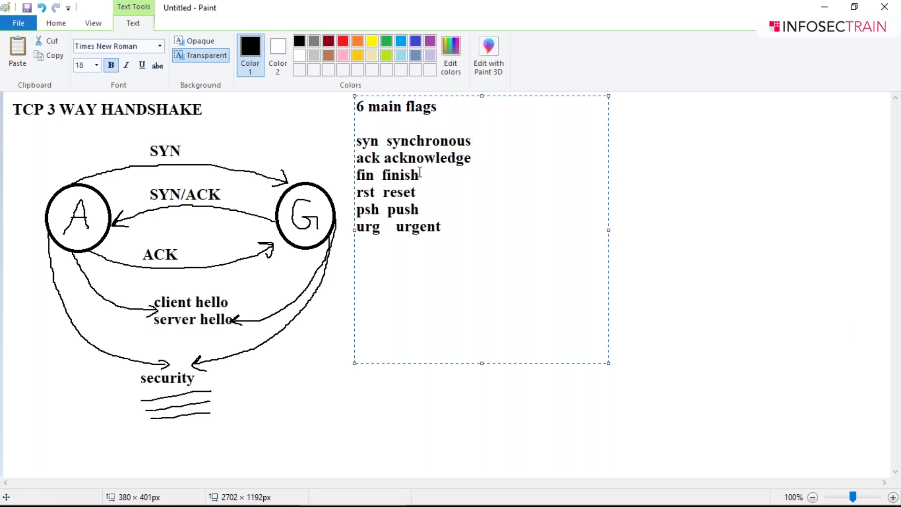
{"action": "left_click", "coordinate": [383, 174]}
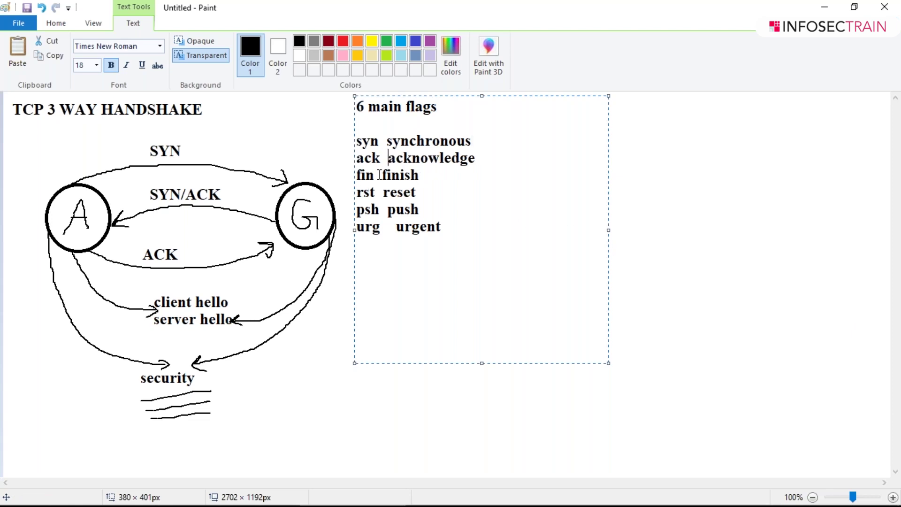